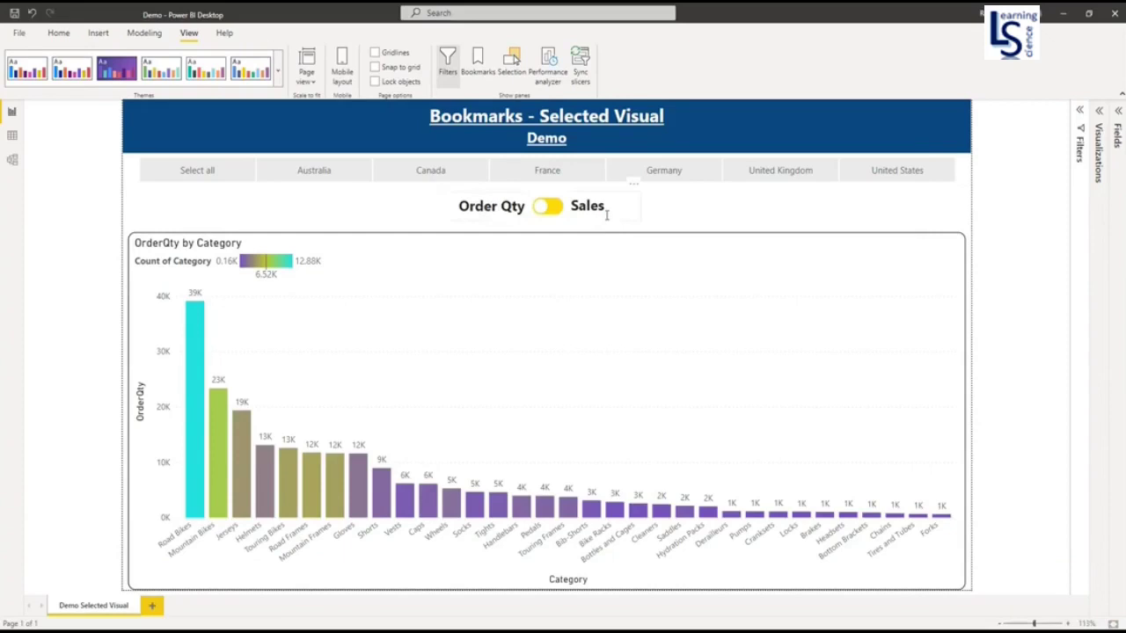
Flip the chart to Total Sales and back to OrderQty, then apply the Sales and Order Qty bookmarks.
left_click(552, 210, "ctrl")
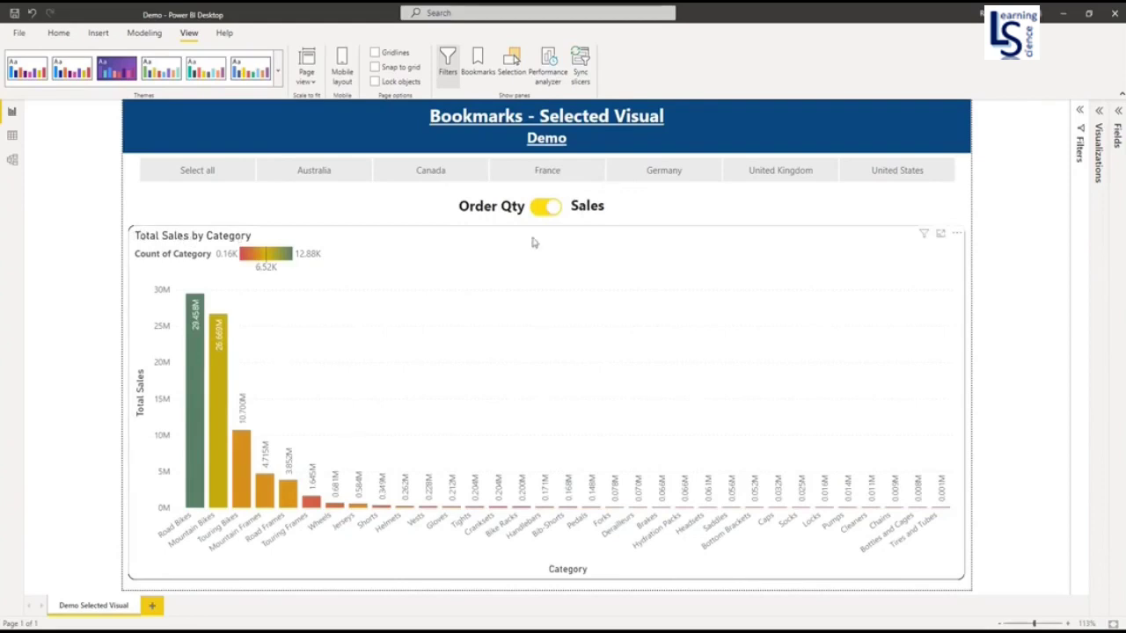
left_click(548, 211, "ctrl")
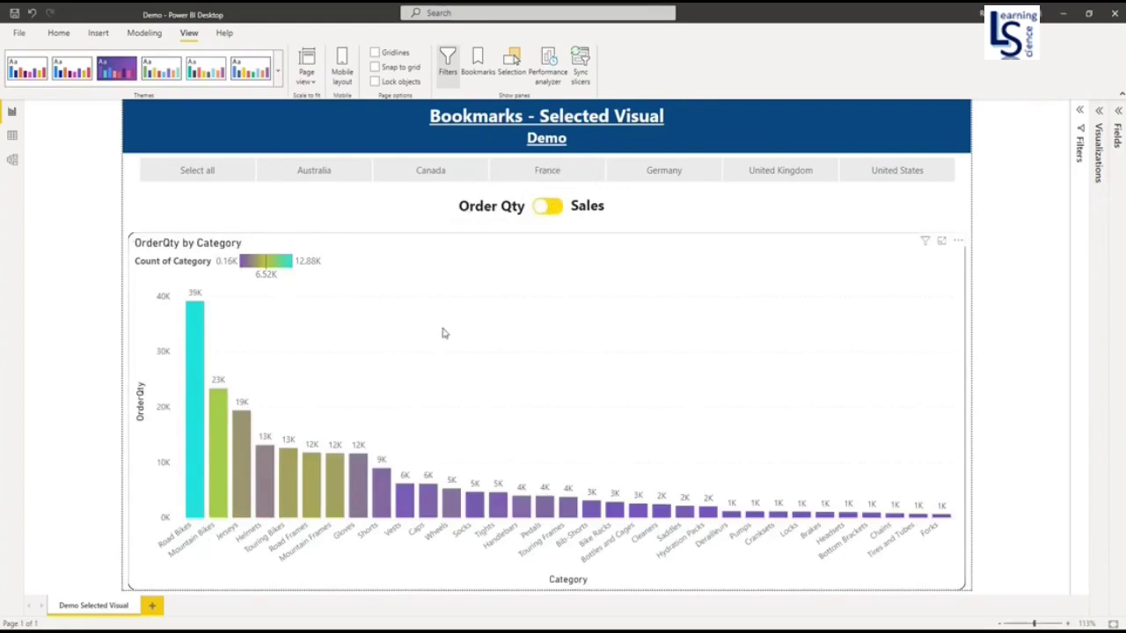
left_click(443, 388)
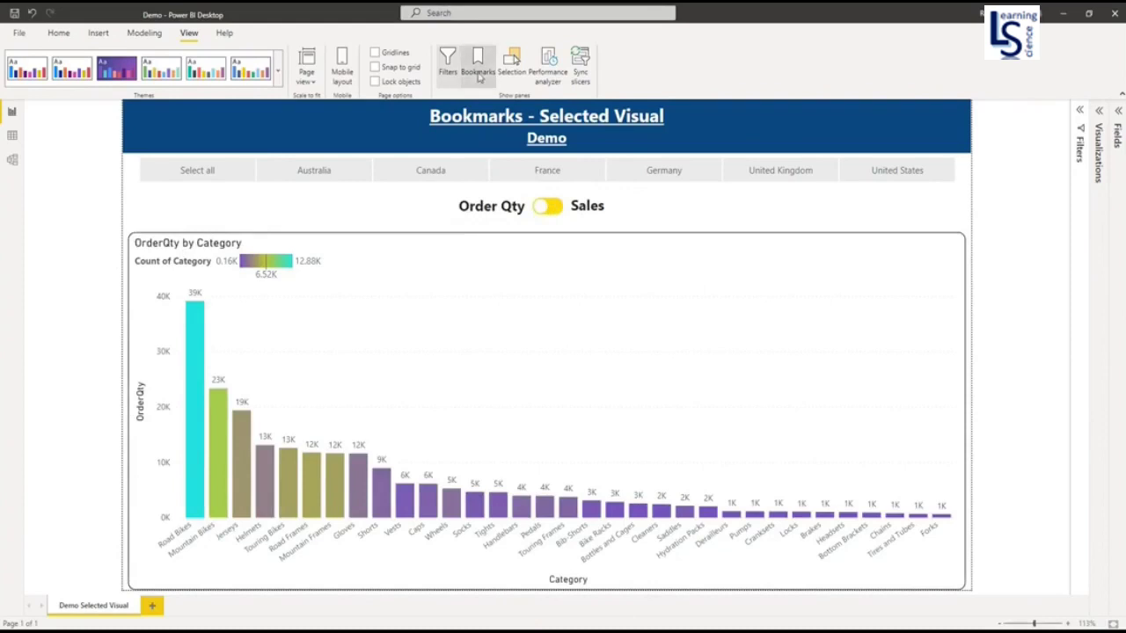
left_click(478, 72)
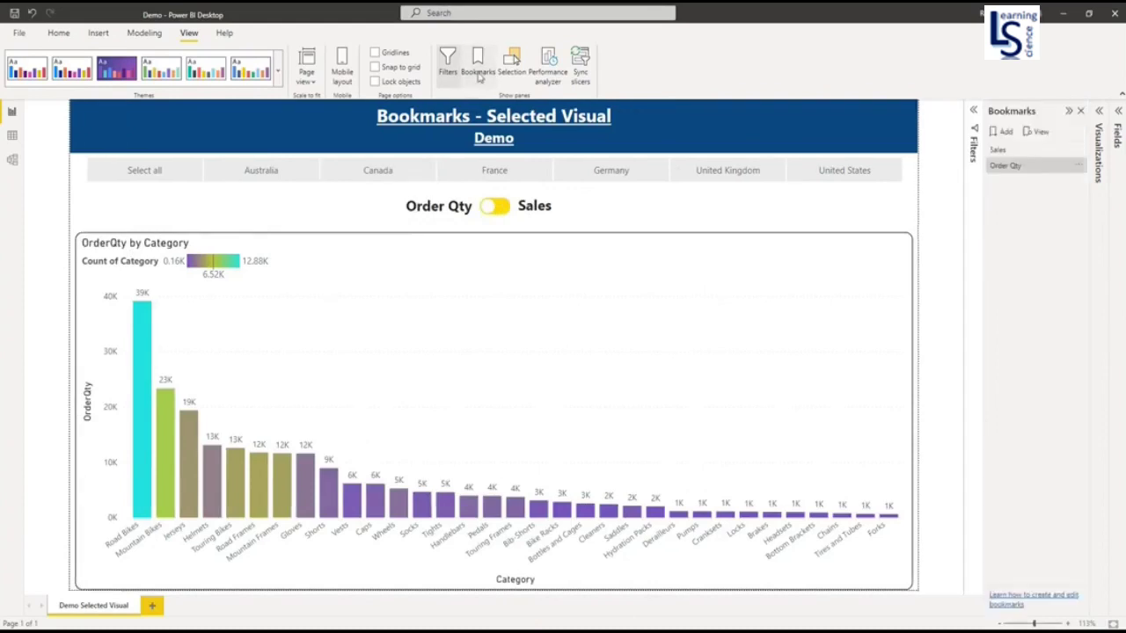
left_click(999, 150)
left_click(1007, 166)
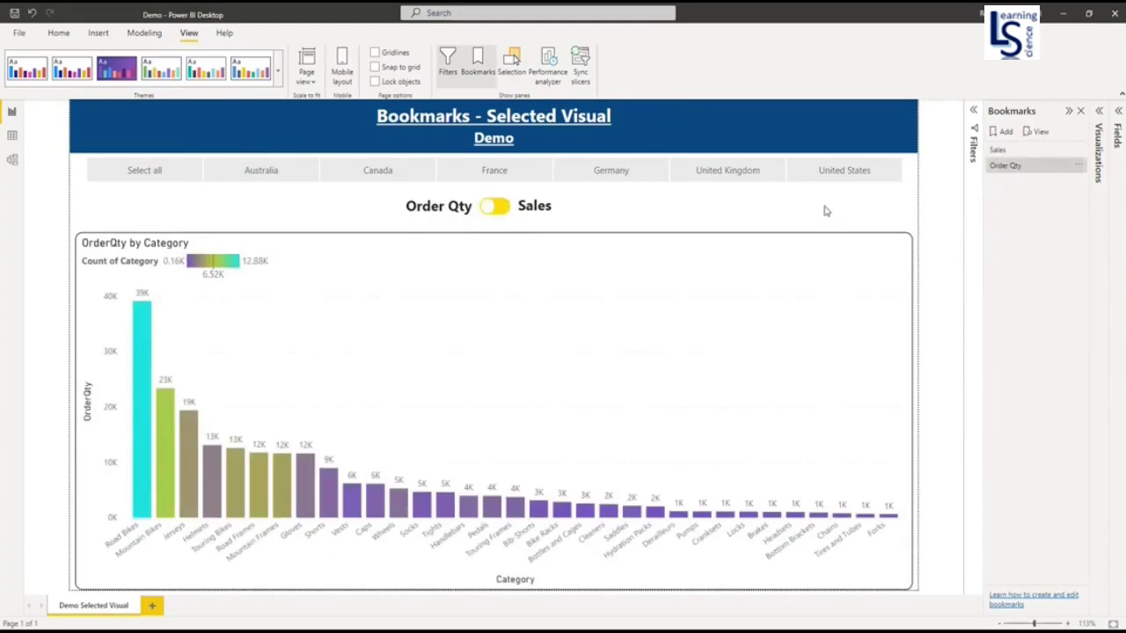
left_click(624, 175)
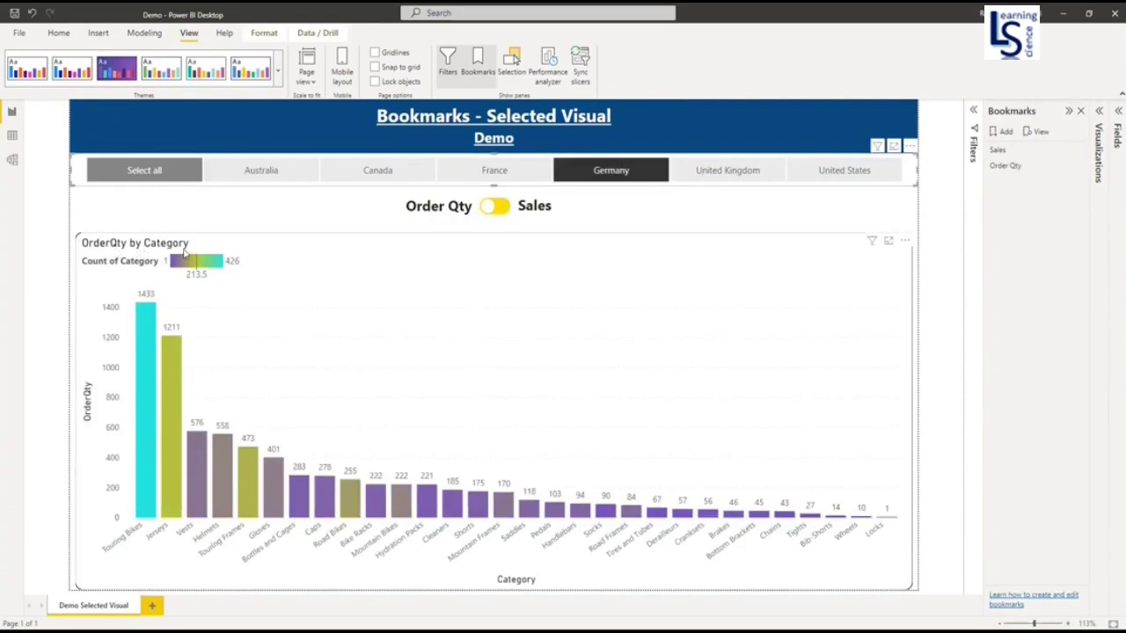
left_click(505, 246)
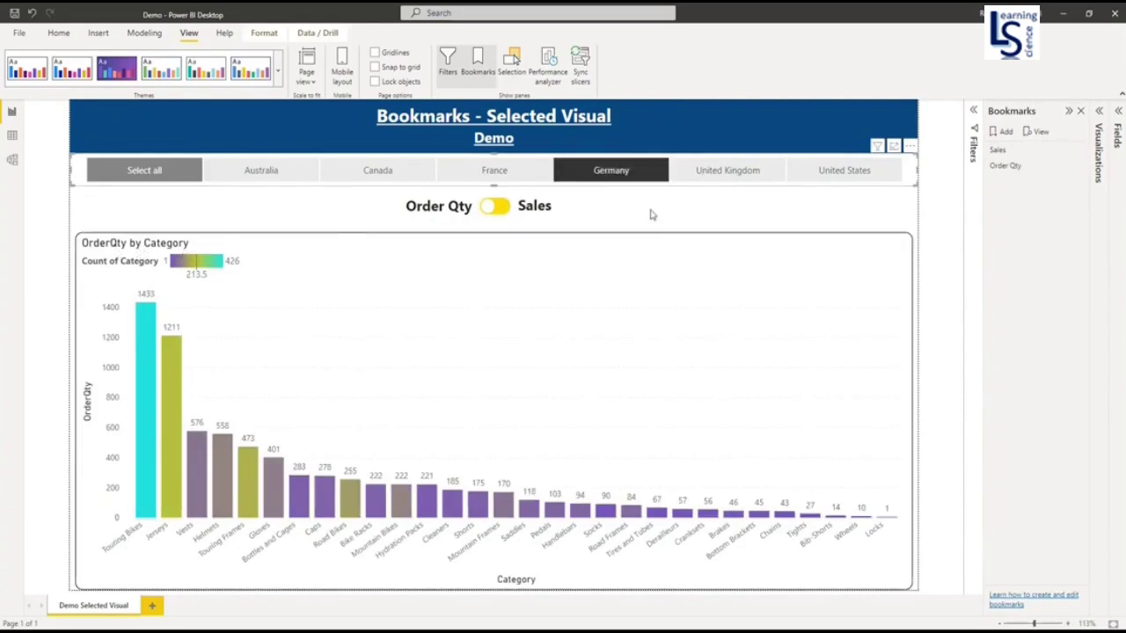
left_click(501, 212, "ctrl")
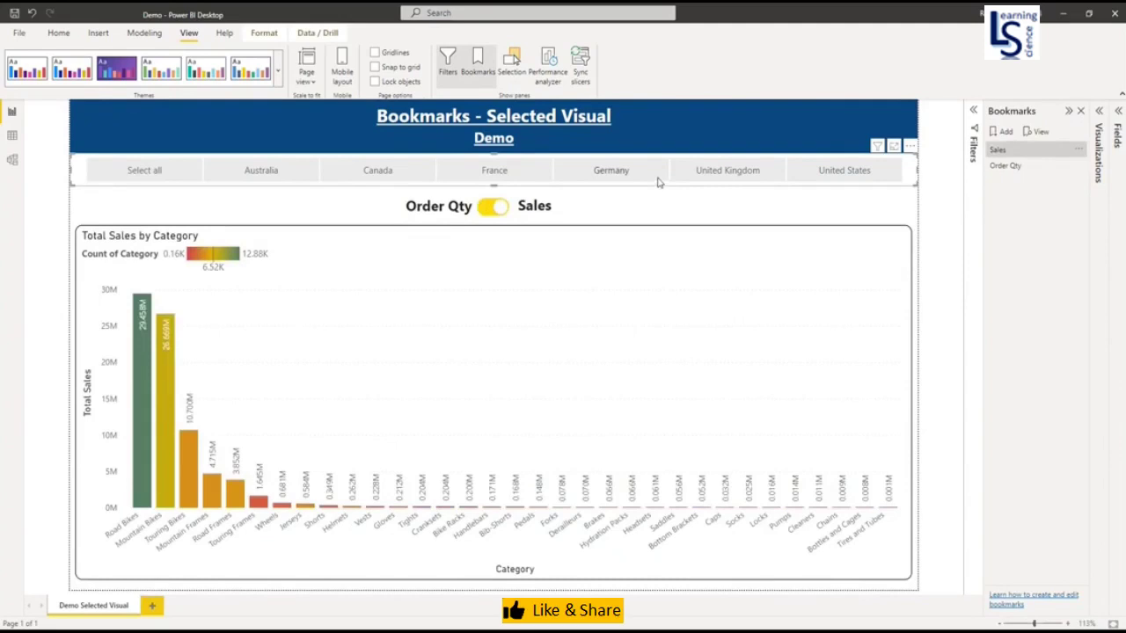
left_click(617, 172)
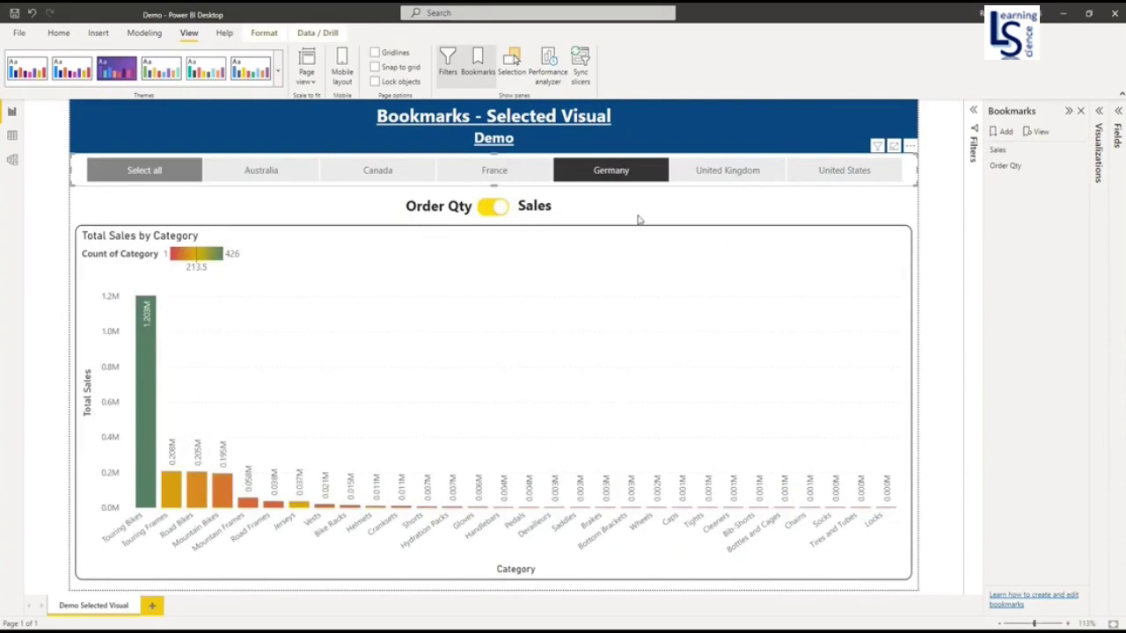
left_click(493, 210, "ctrl")
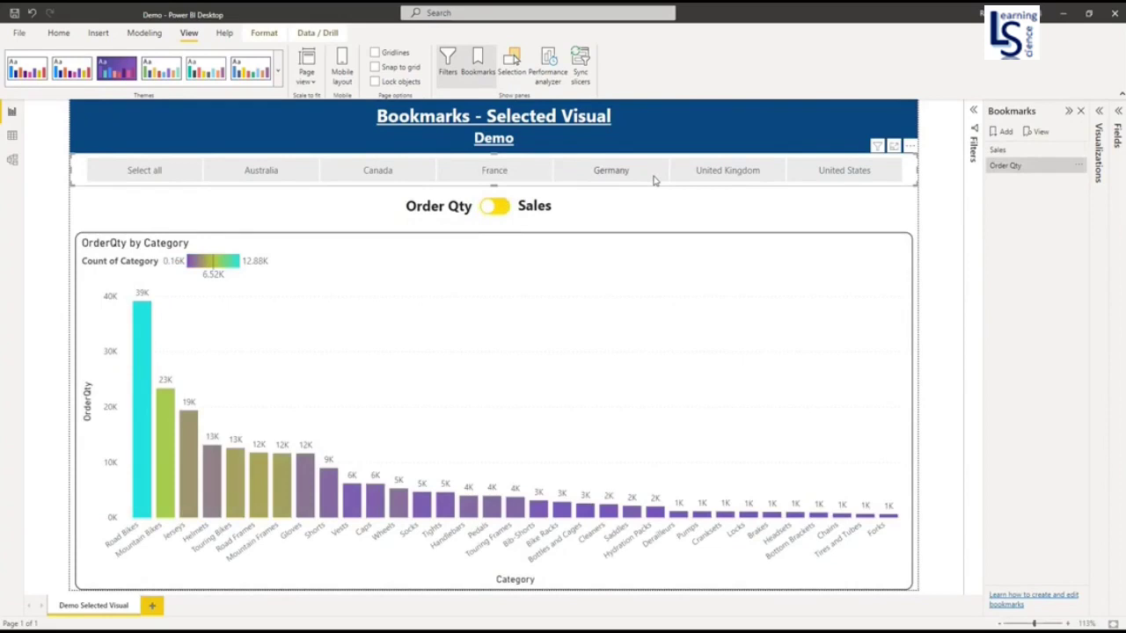
left_click(627, 175)
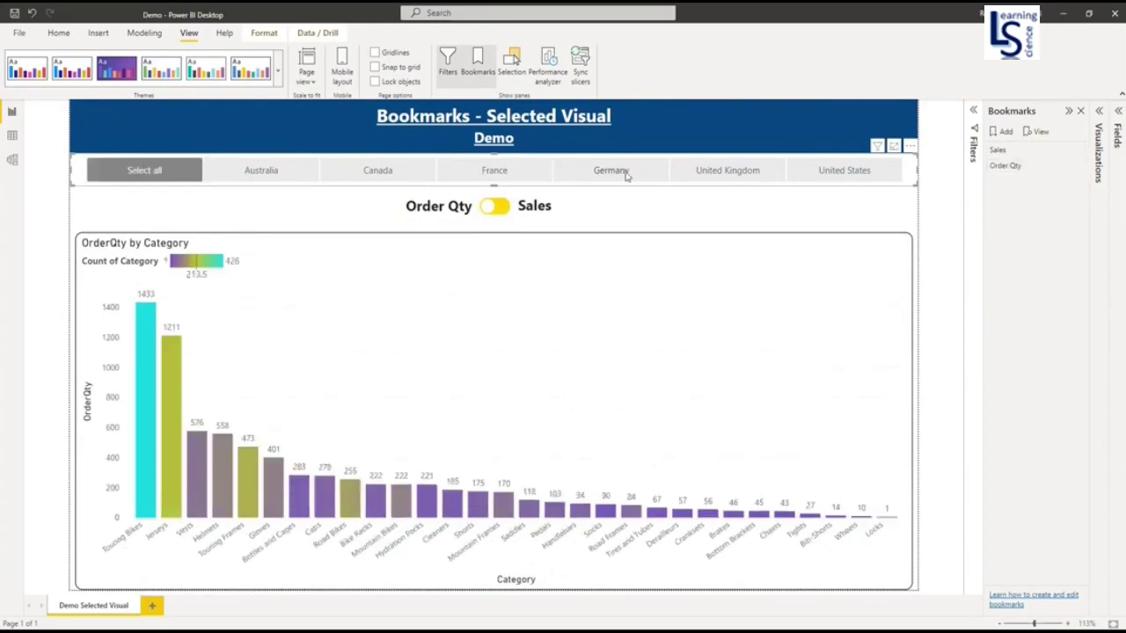
Toggle Germany in the country slicer, leaving the chart unfiltered for all countries.
left_click(626, 174)
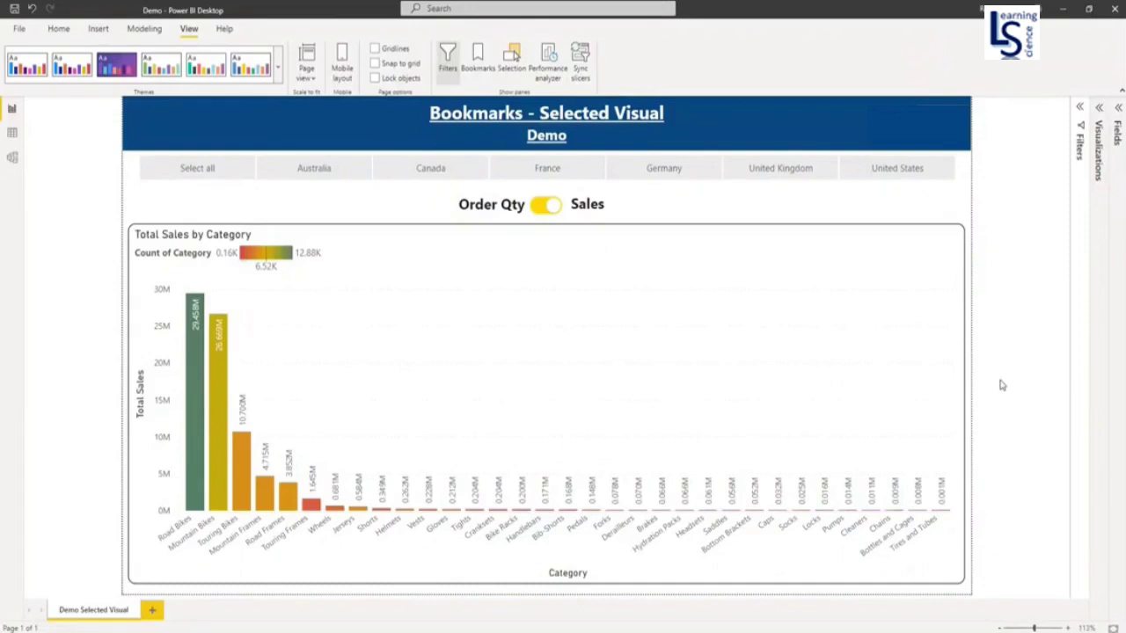
Show the Bookmarks and Selection panes together and switch the chart to OrderQty by Category.
left_click(478, 60)
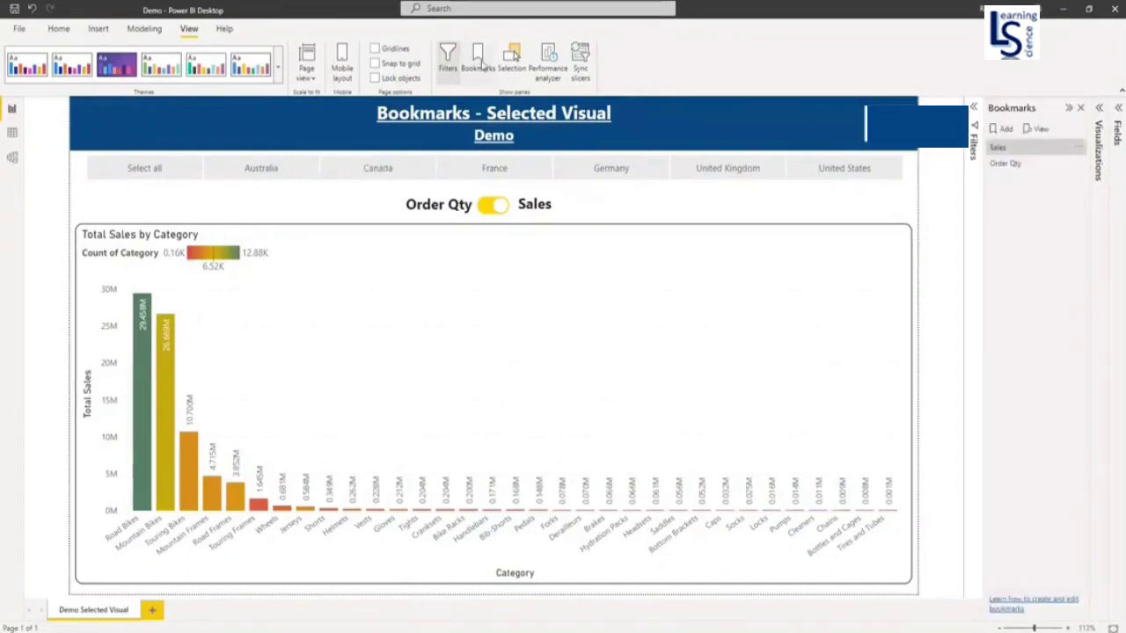
left_click(516, 71)
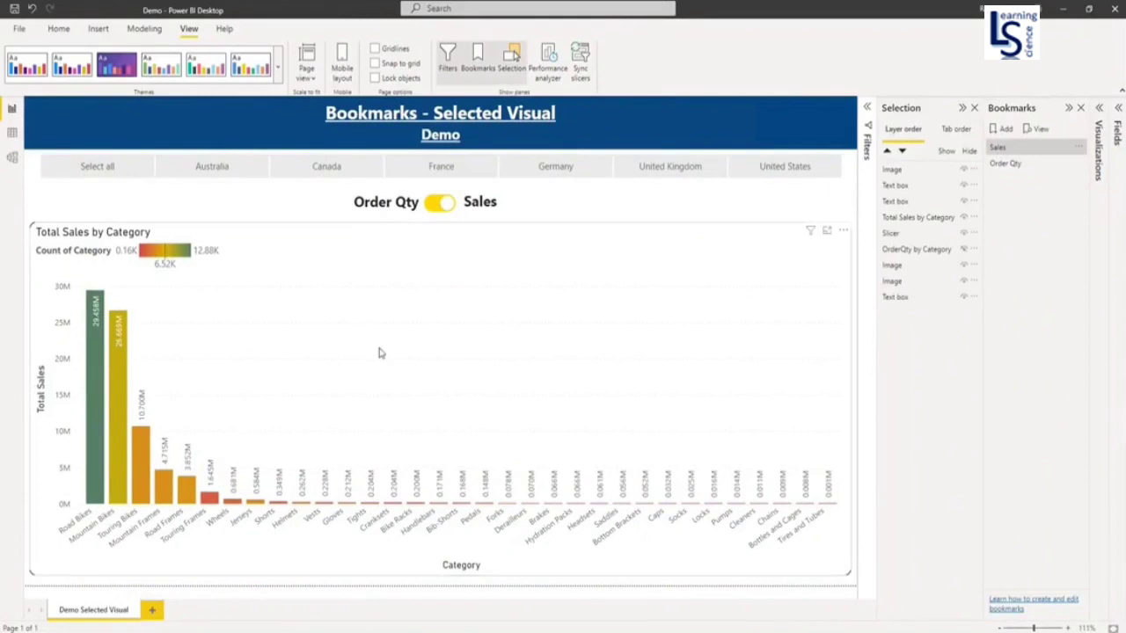
left_click(442, 214, "ctrl")
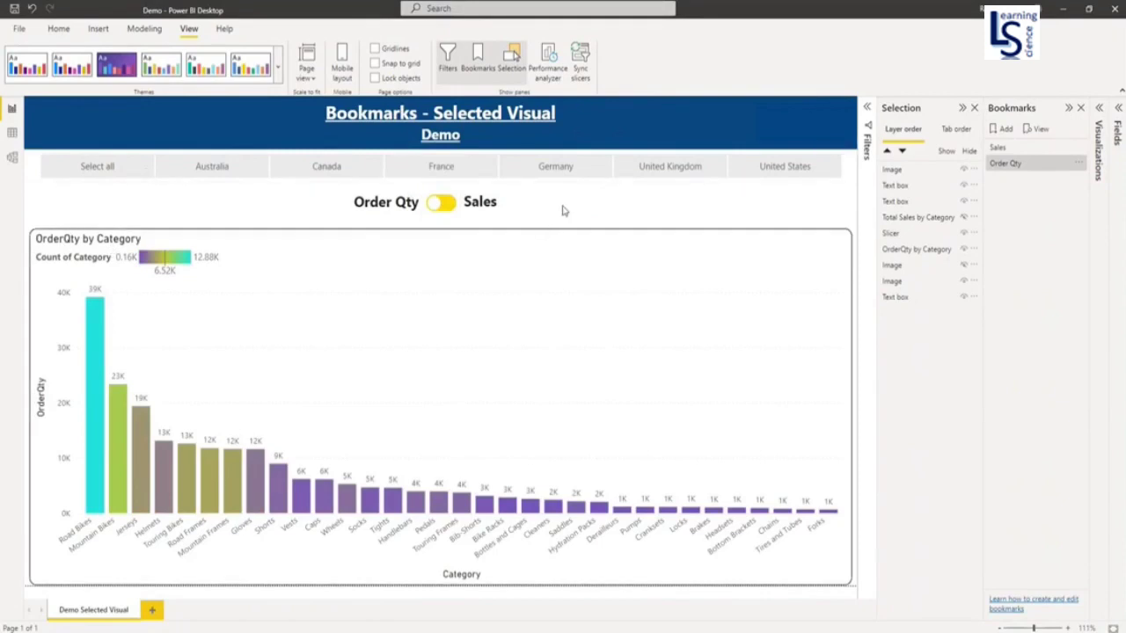
With Total Sales showing, pick the Sales bookmark and select both chart layers and two image layers.
left_click(447, 209, "ctrl")
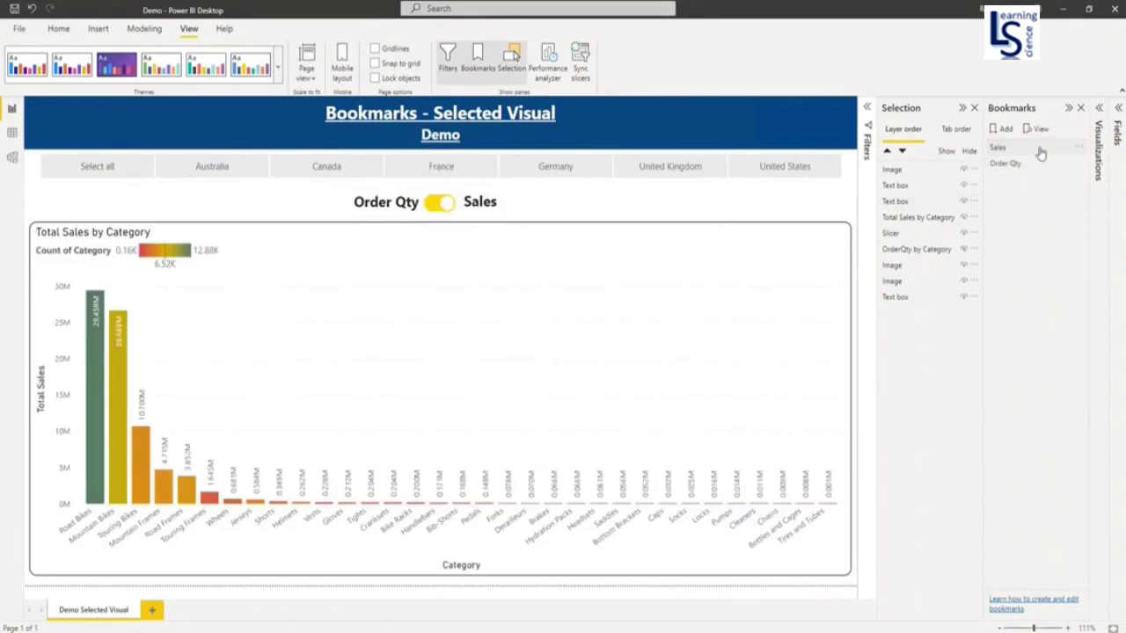
left_click(1041, 152)
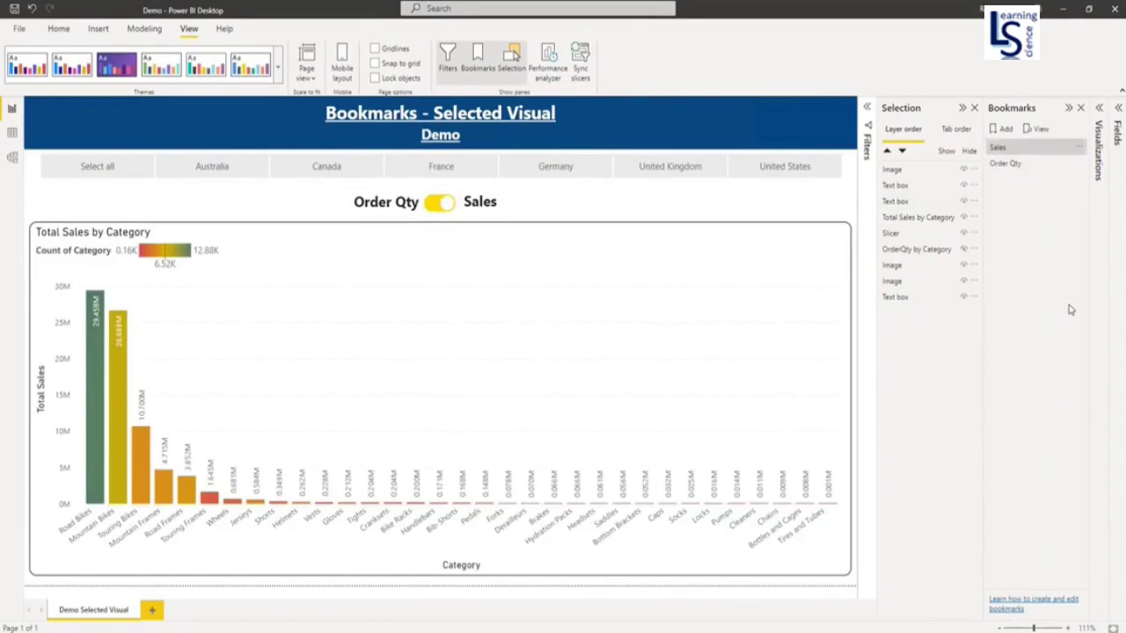
left_click(924, 223)
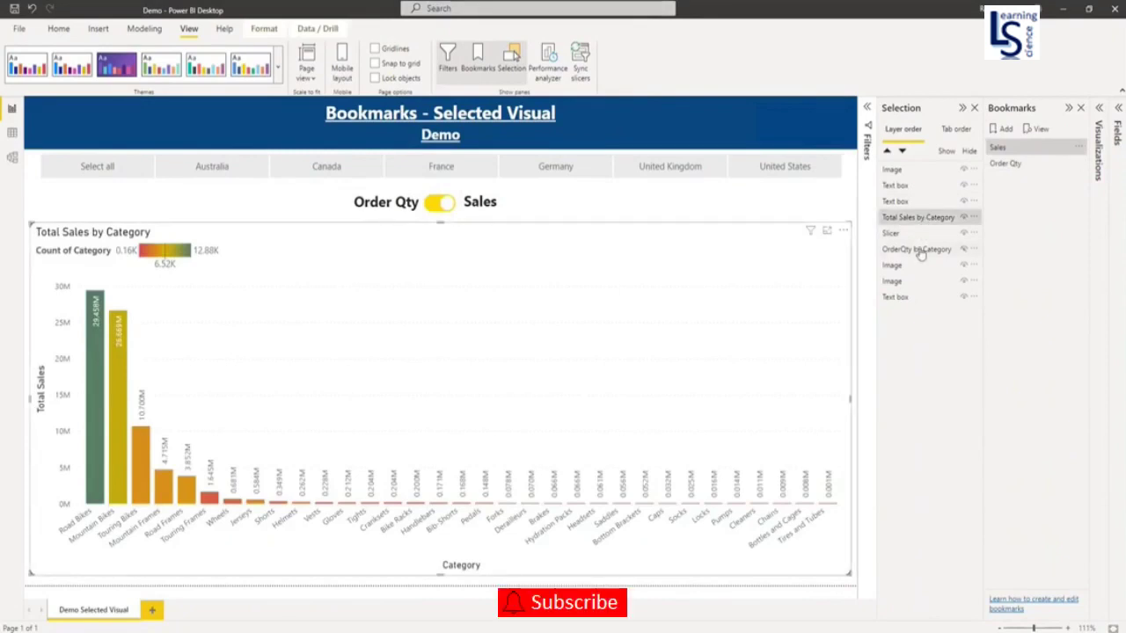
left_click(920, 250, "ctrl")
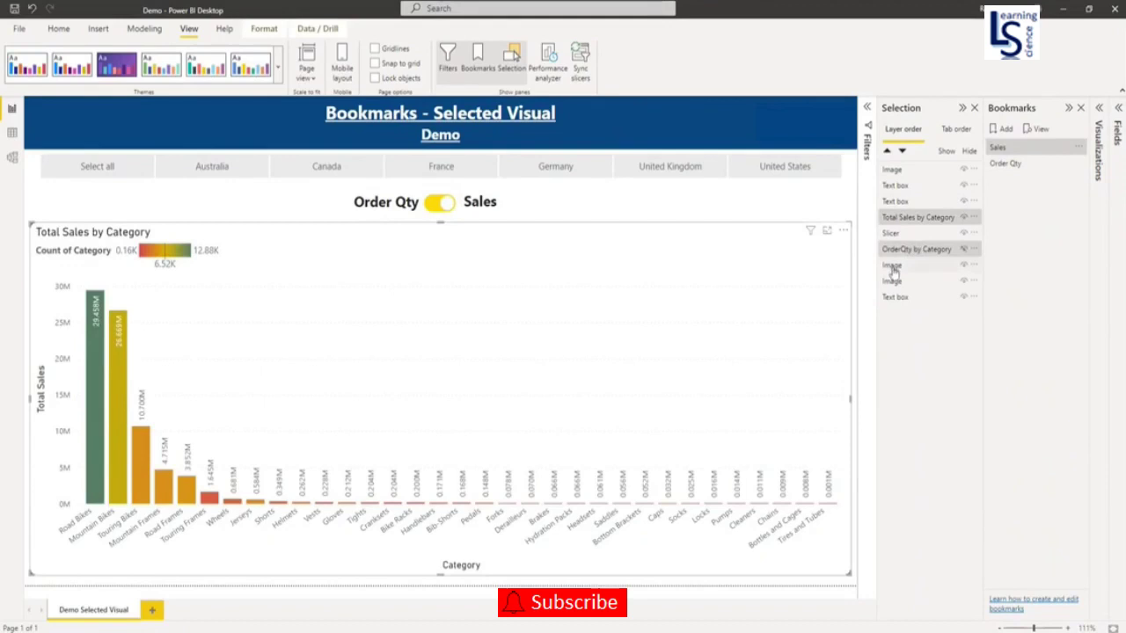
left_click(892, 267, "ctrl")
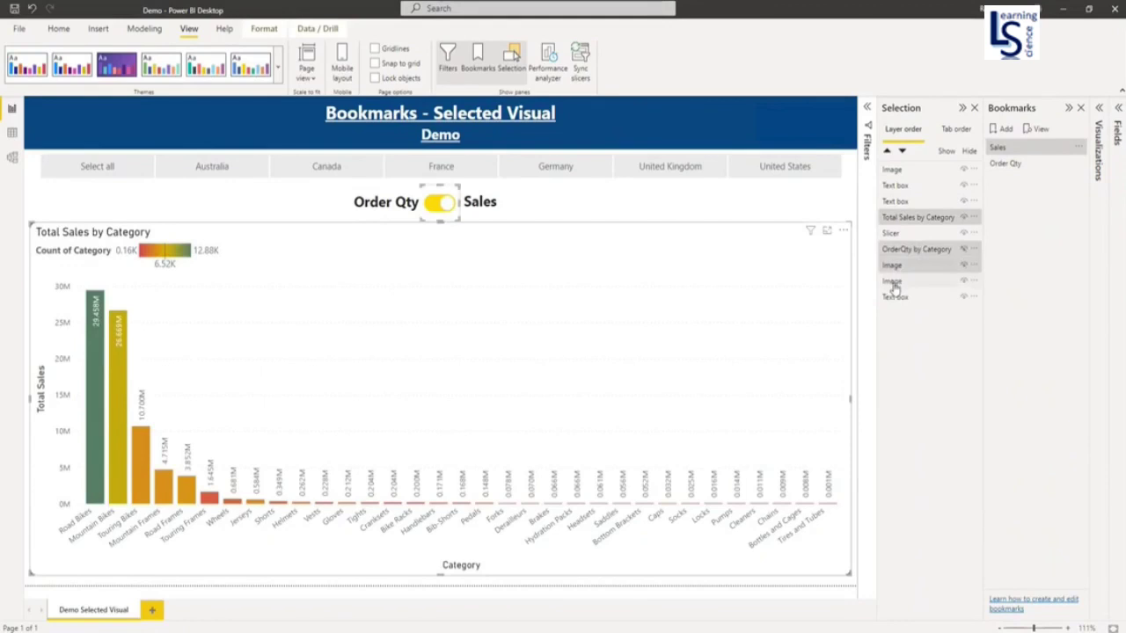
left_click(938, 281, "ctrl")
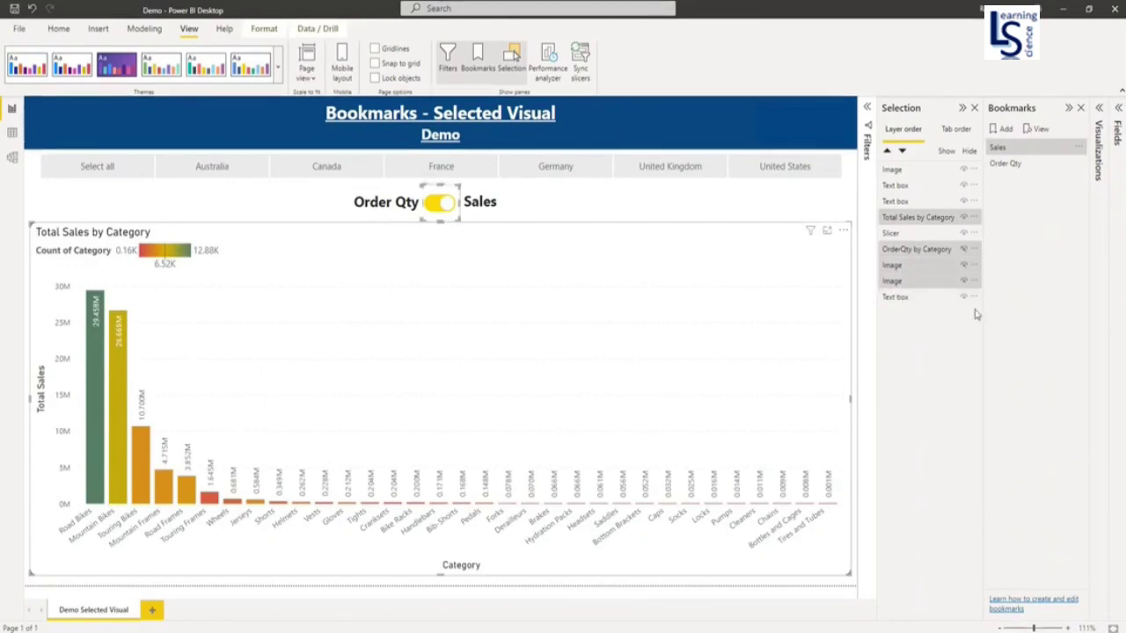
Set the Sales bookmark to Selected visuals and update it with the current state.
left_click(1081, 148)
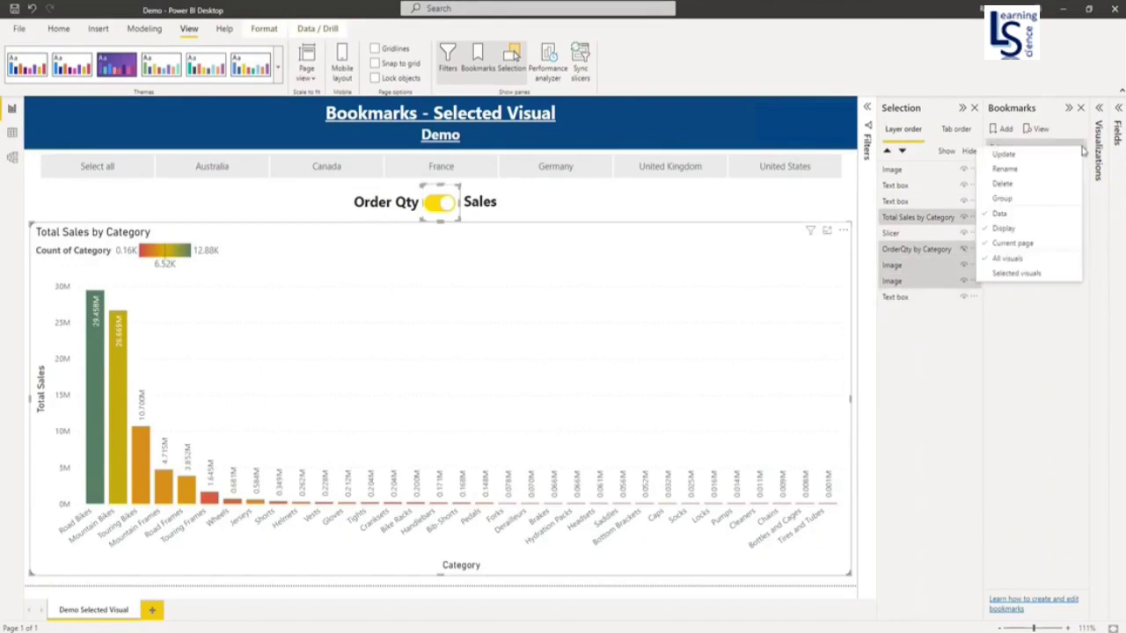
left_click(1071, 282)
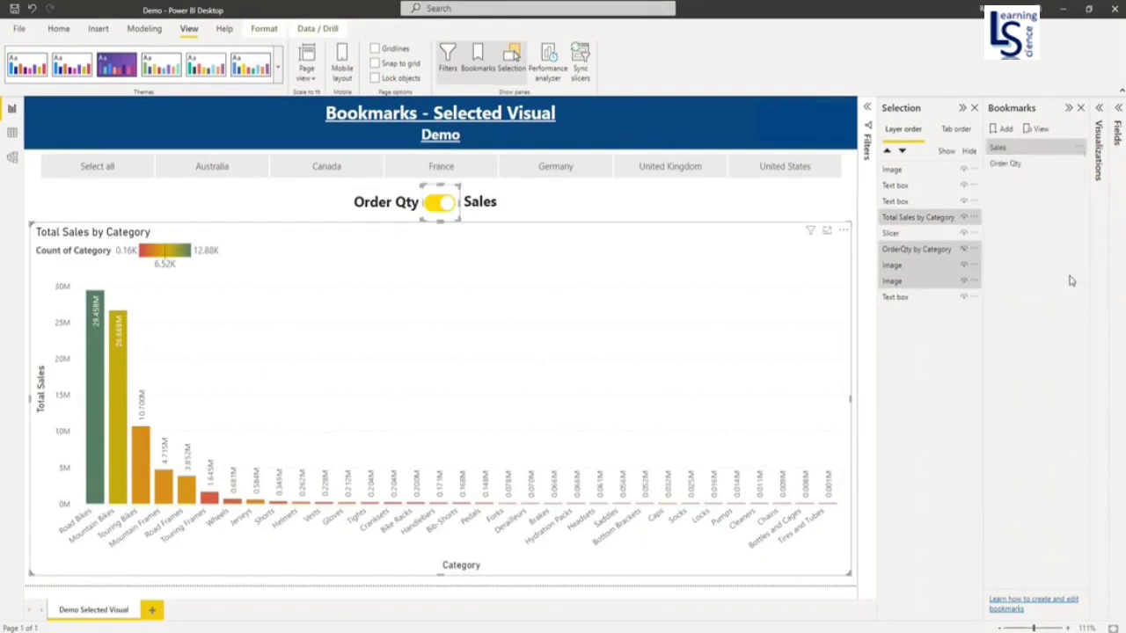
left_click(1080, 149)
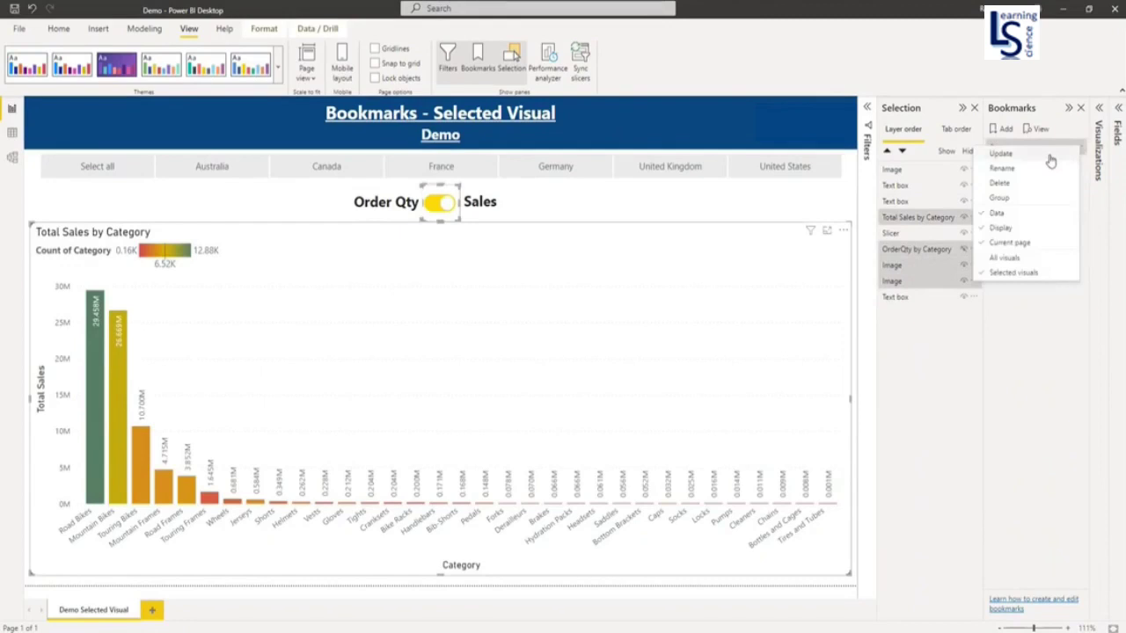
left_click(1050, 155)
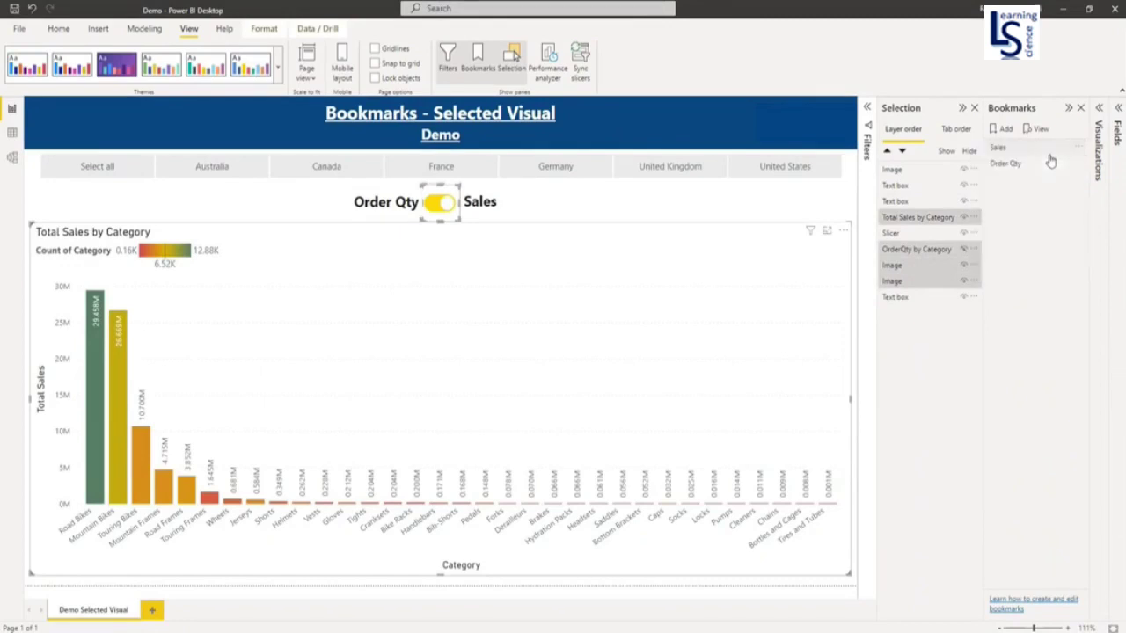
Apply the Order Qty bookmark and select both charts plus the two toggle images.
left_click(1004, 150)
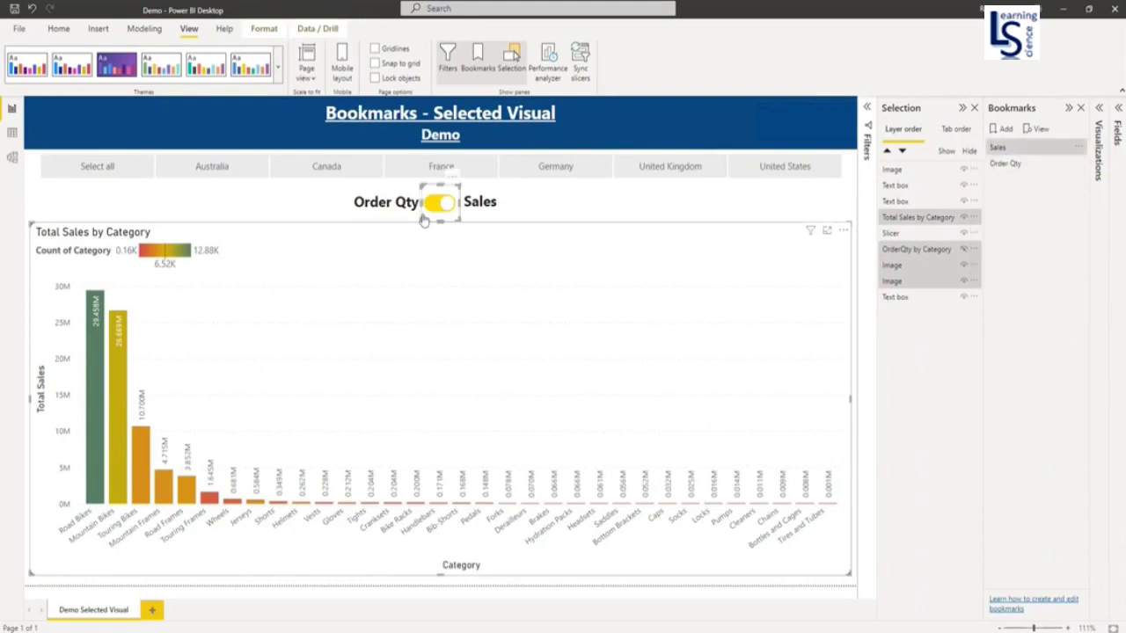
left_click(1007, 165)
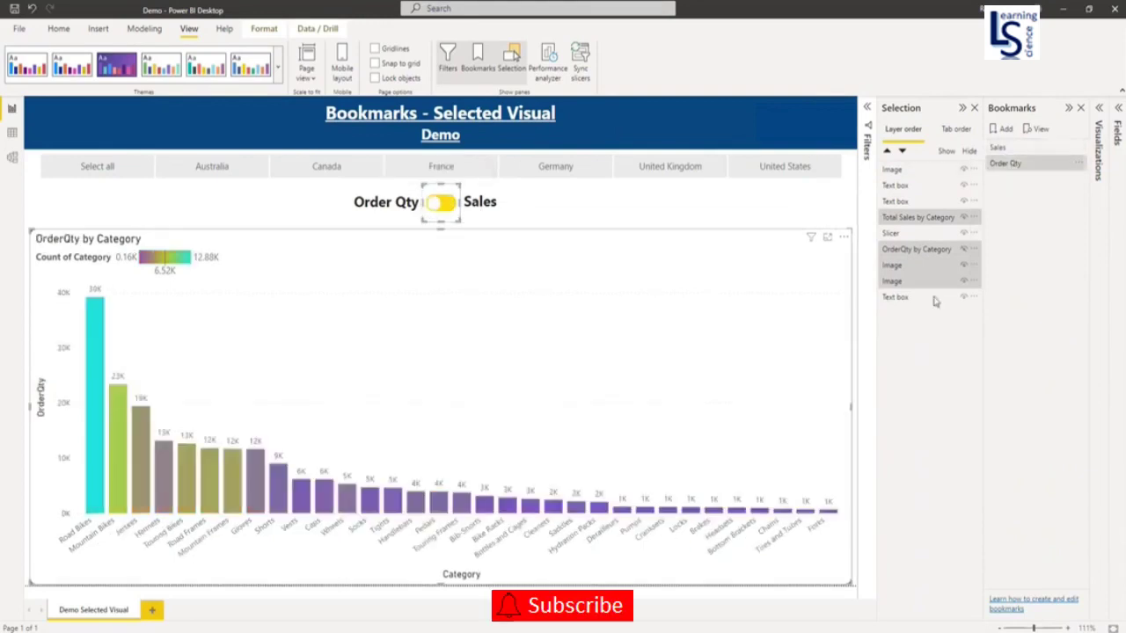
key("Escape")
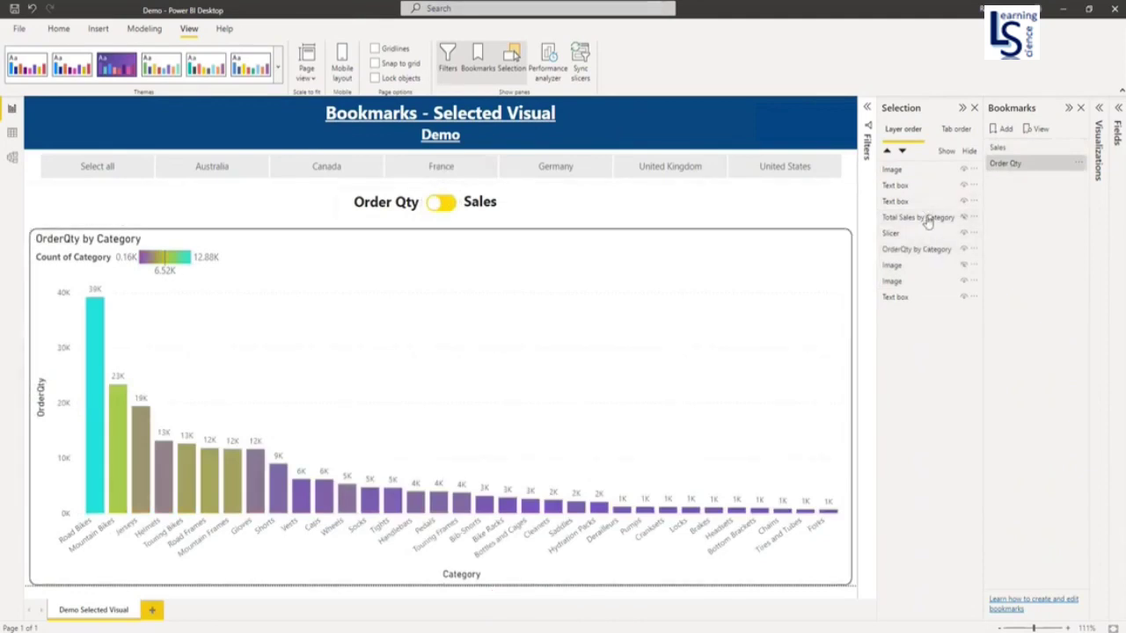
left_click(928, 218)
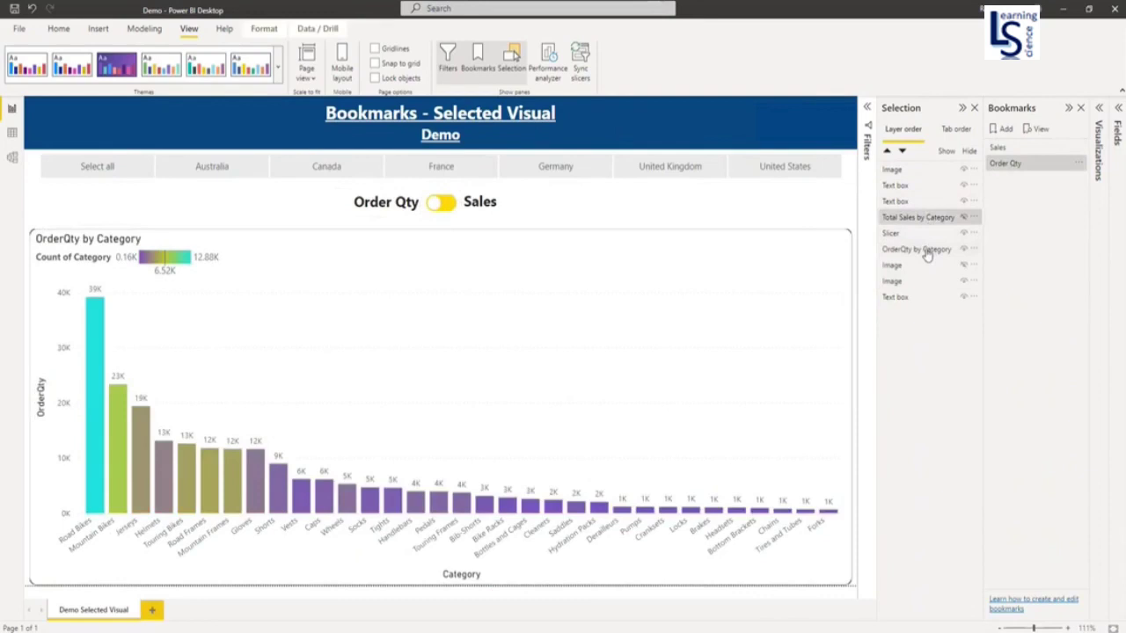
left_click(929, 250, "ctrl")
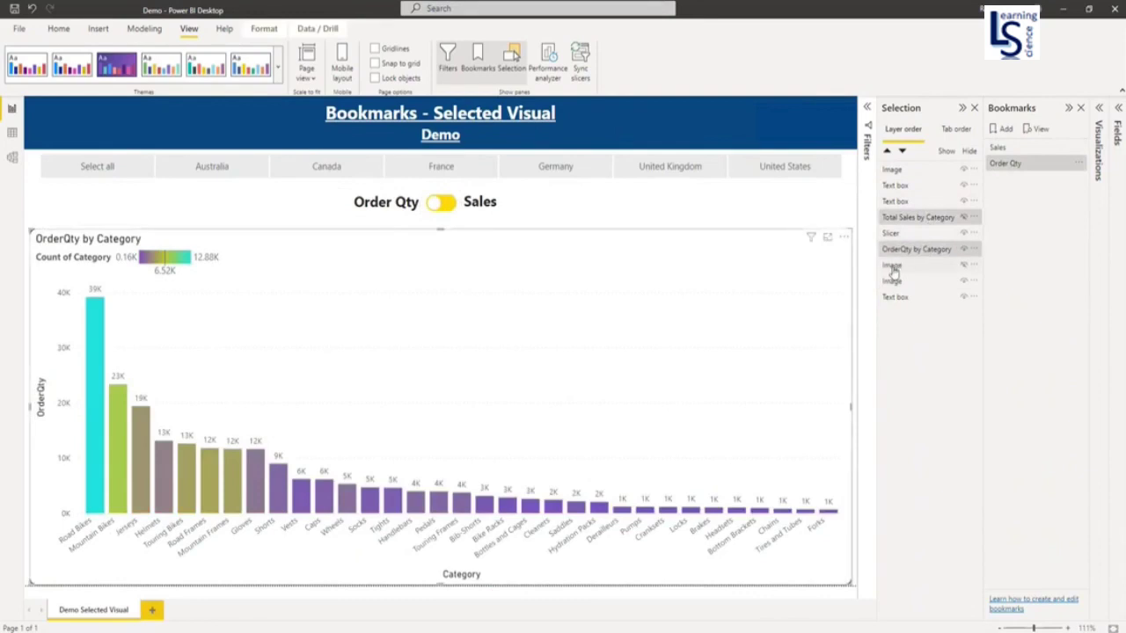
left_click(894, 268, "ctrl")
left_click(892, 282, "ctrl")
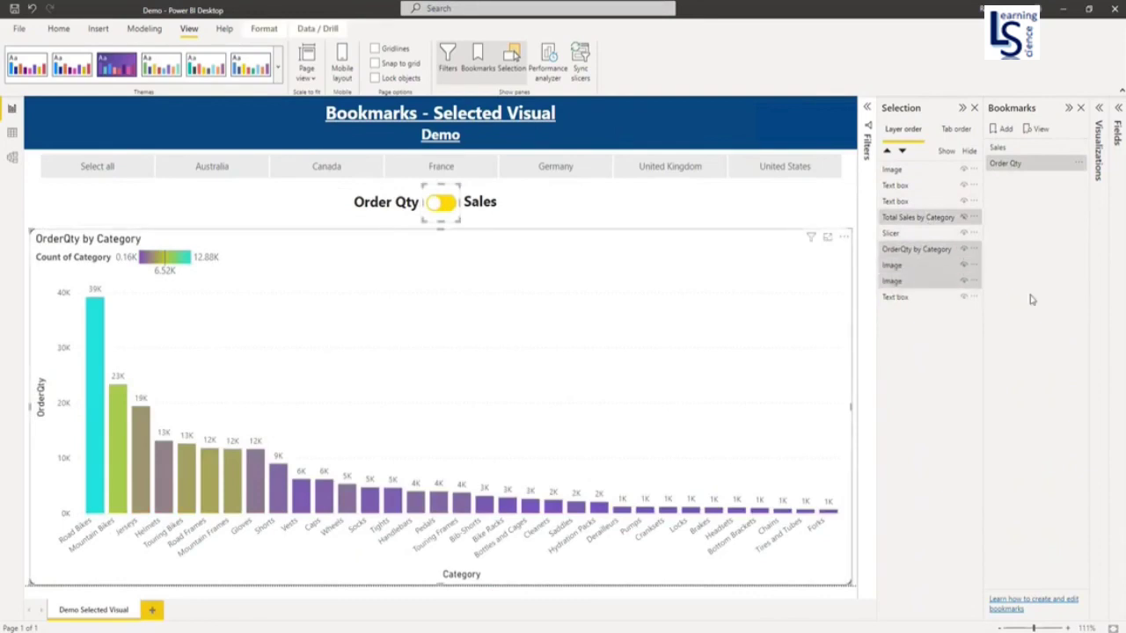
Set the Order Qty bookmark to Selected visuals, update it, and close the Bookmarks pane.
left_click(1079, 165)
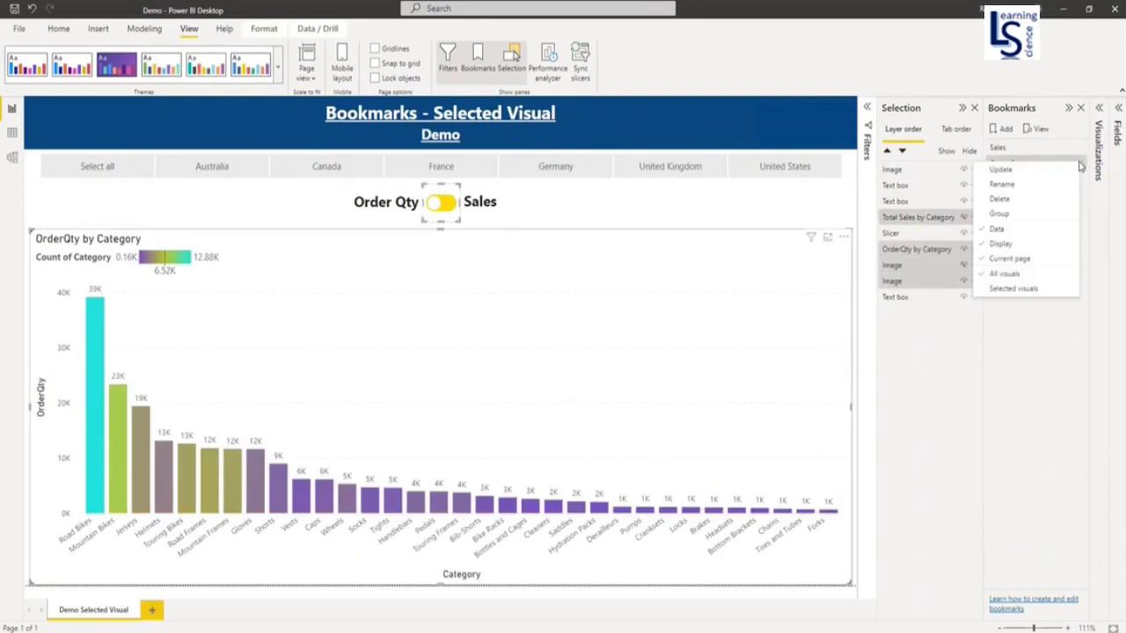
left_click(1016, 290)
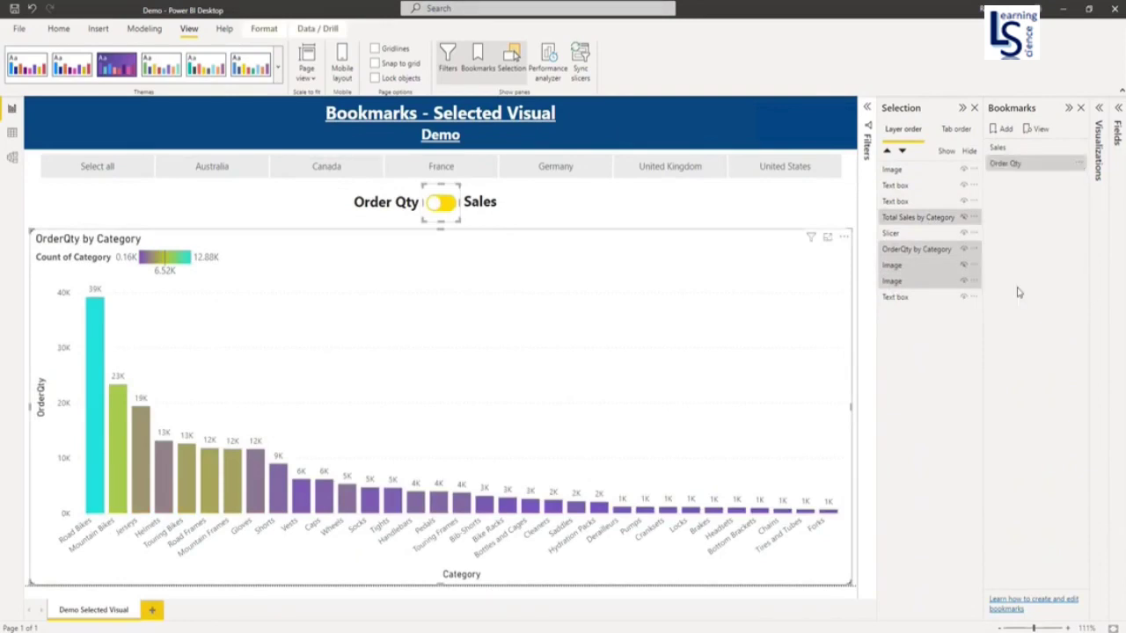
left_click(1080, 164)
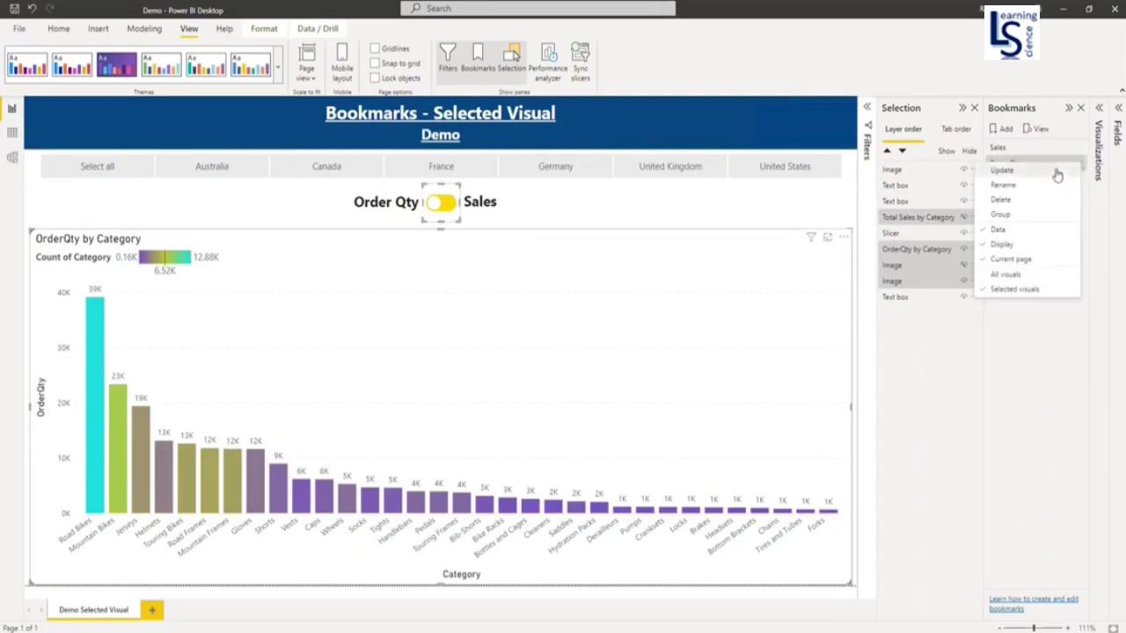
left_click(1057, 172)
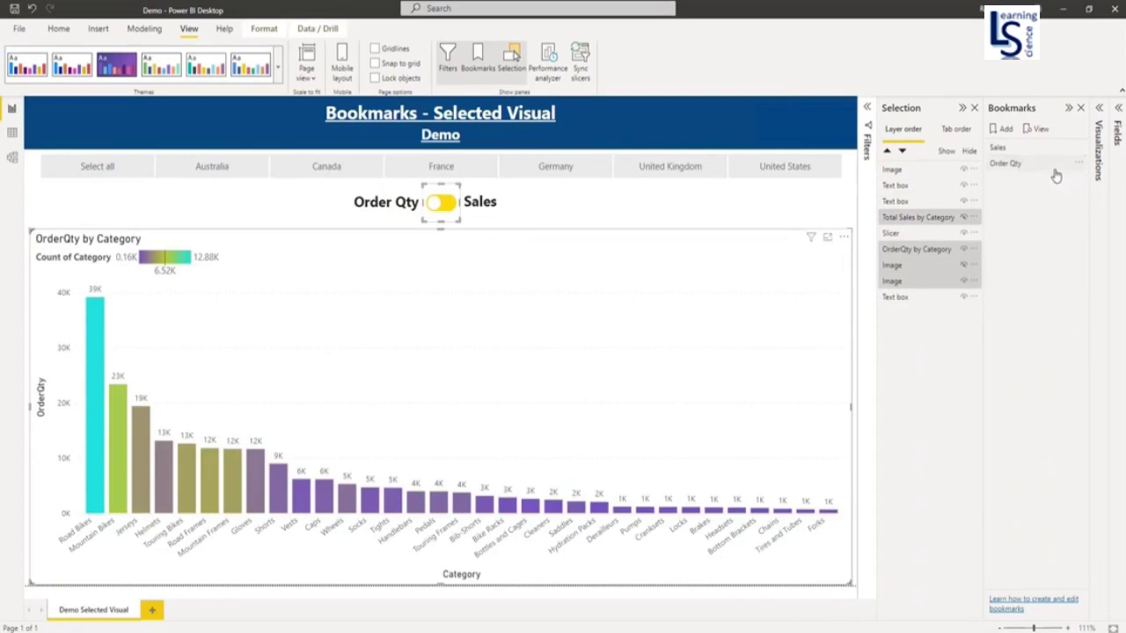
left_click(1081, 108)
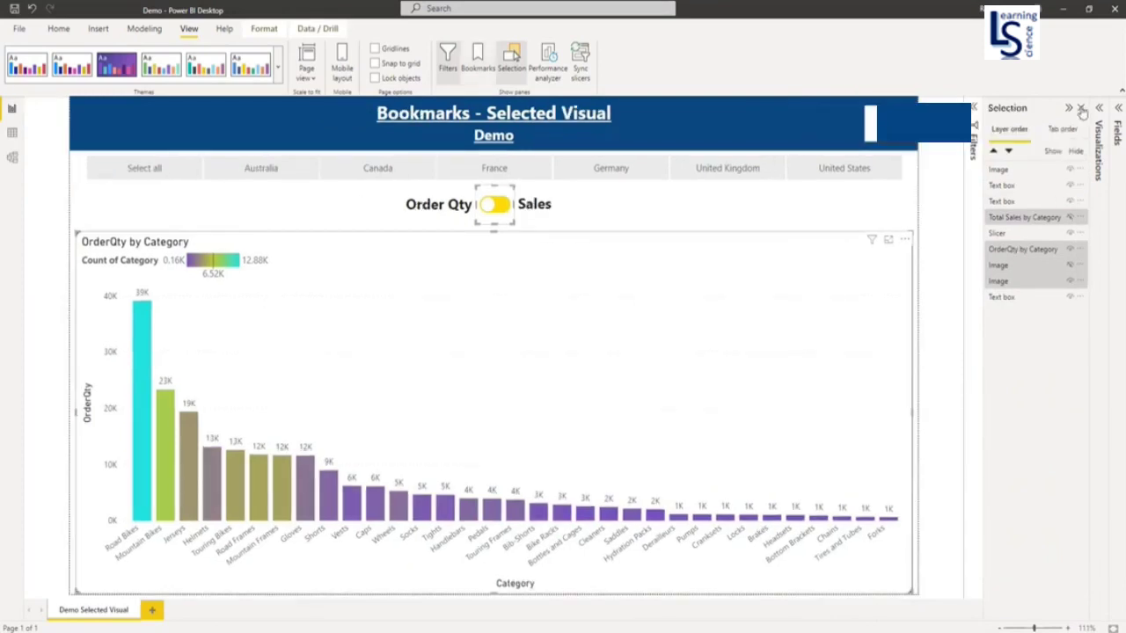
Close the Selection pane and flip the toggle between the Total Sales and OrderQty charts.
left_click(1080, 107)
left_click(685, 216)
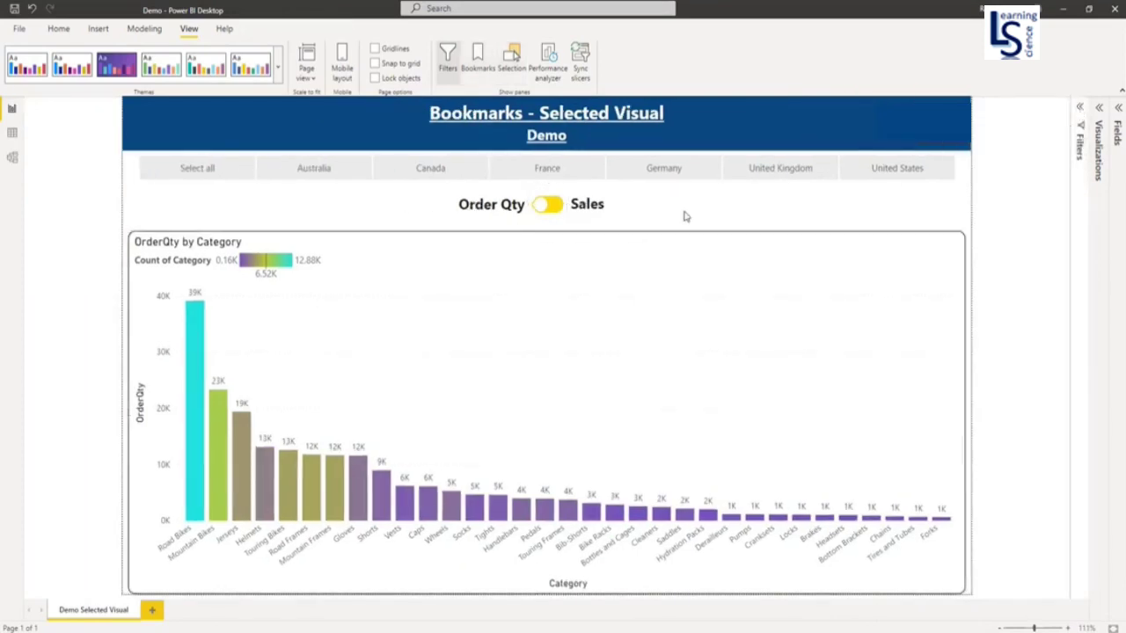
left_click(551, 208, "ctrl")
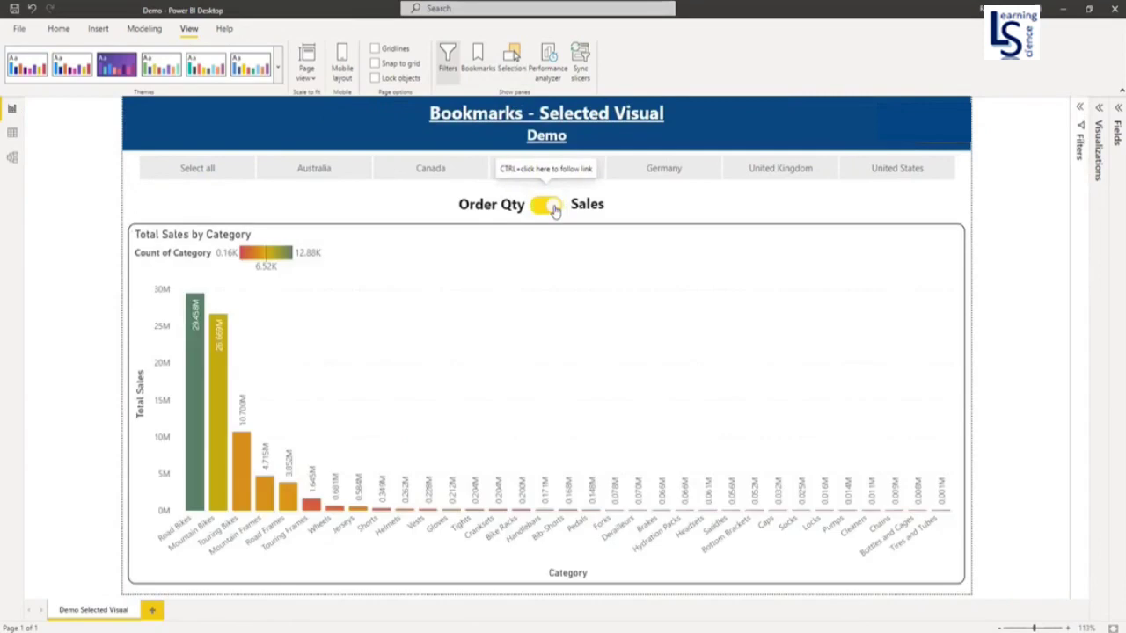
left_click(554, 210, "ctrl")
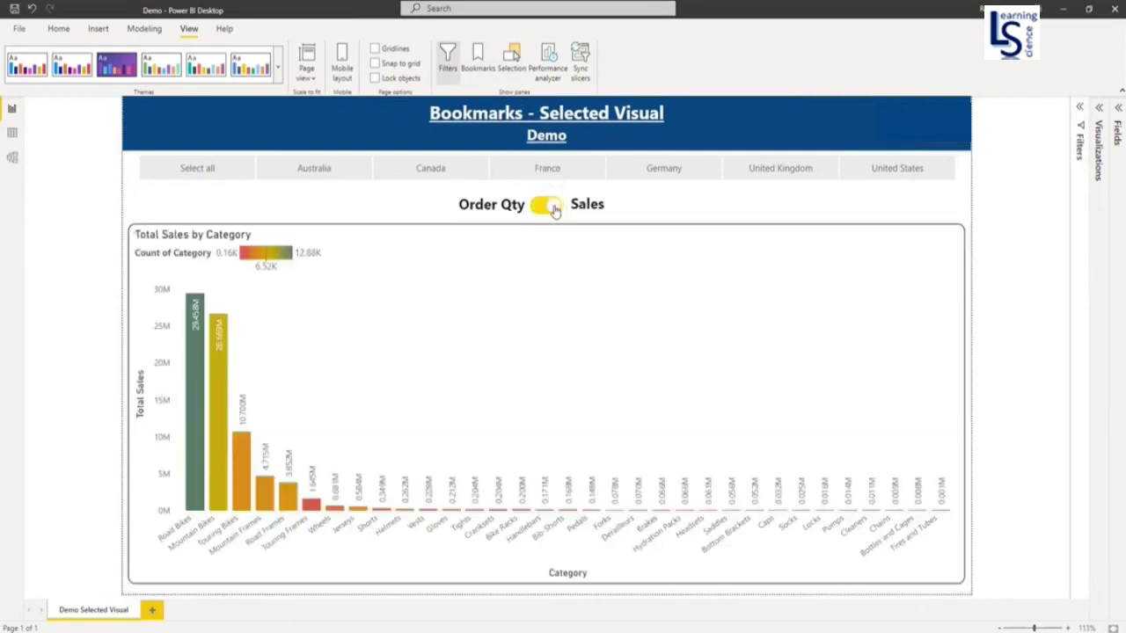
left_click(555, 210, "ctrl")
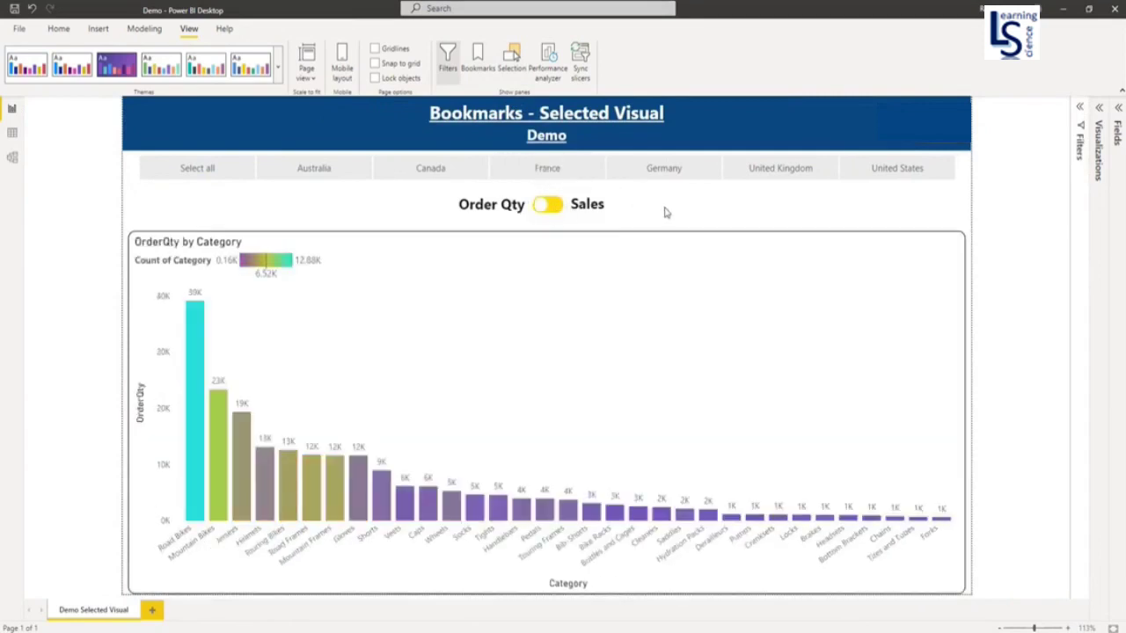
Filter to Germany, then Australia, confirming each selection persists when switching between Sales and OrderQty.
left_click(671, 171)
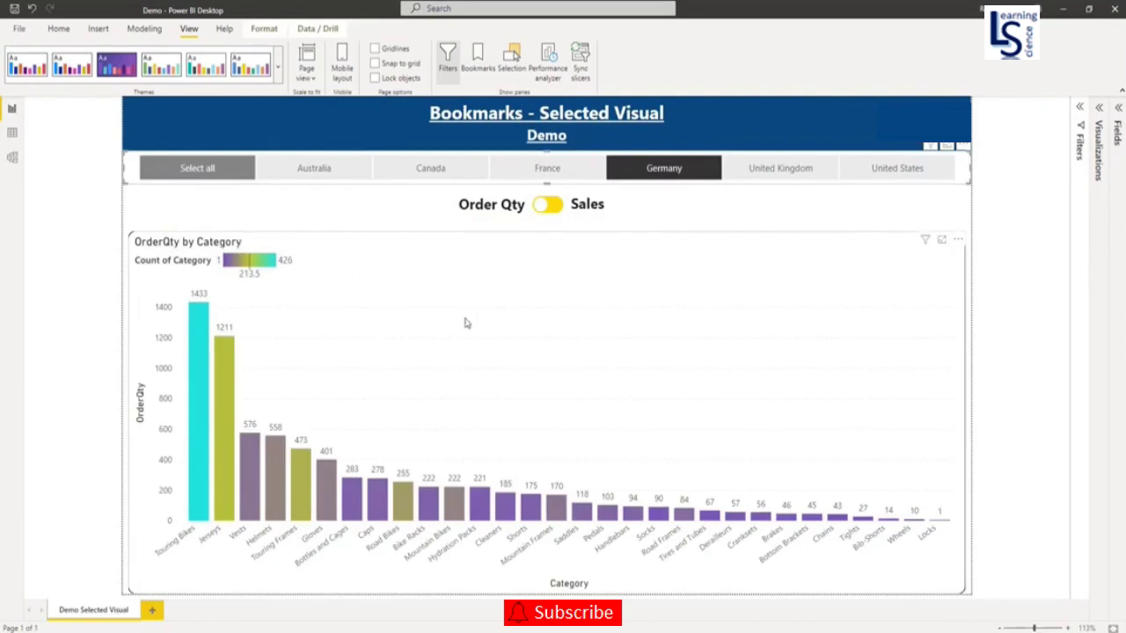
left_click(553, 209, "ctrl")
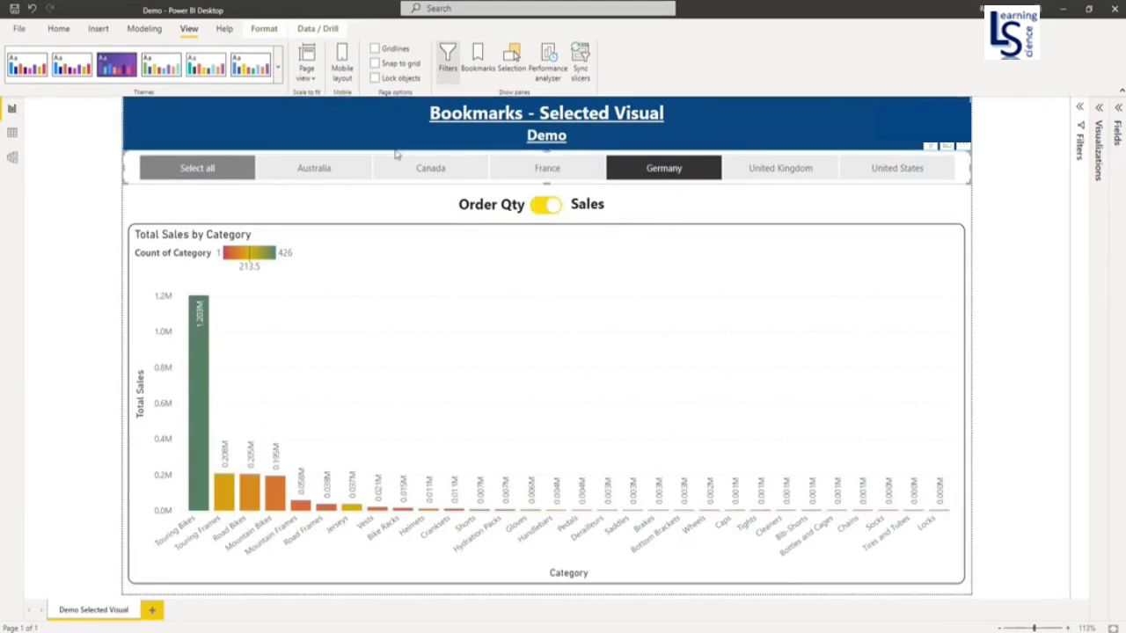
left_click(331, 173)
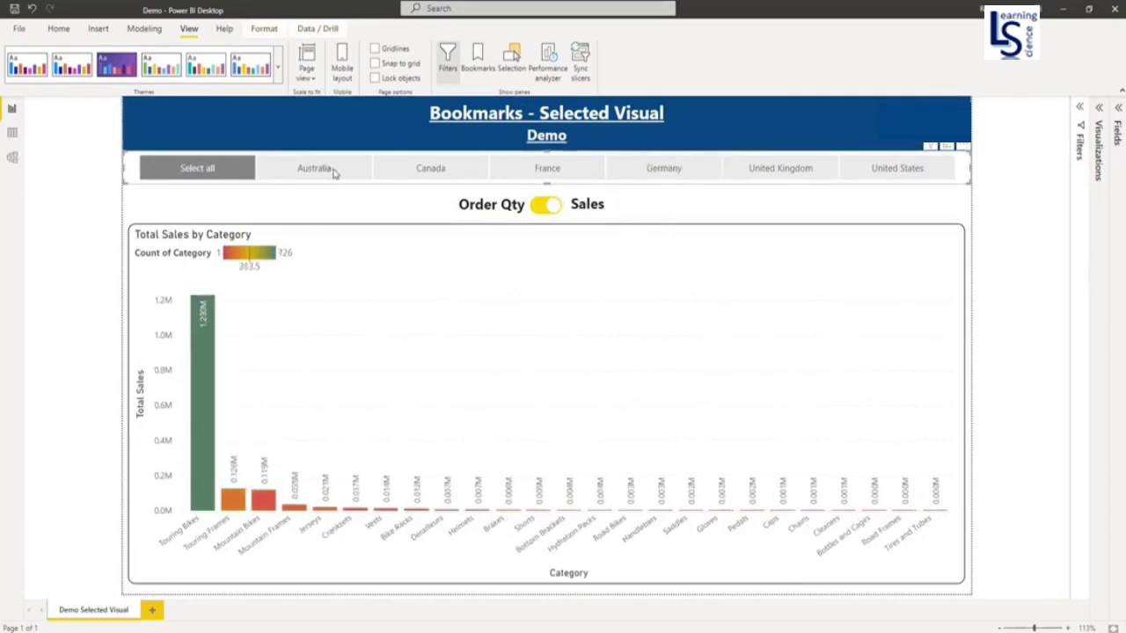
left_click(544, 207, "ctrl")
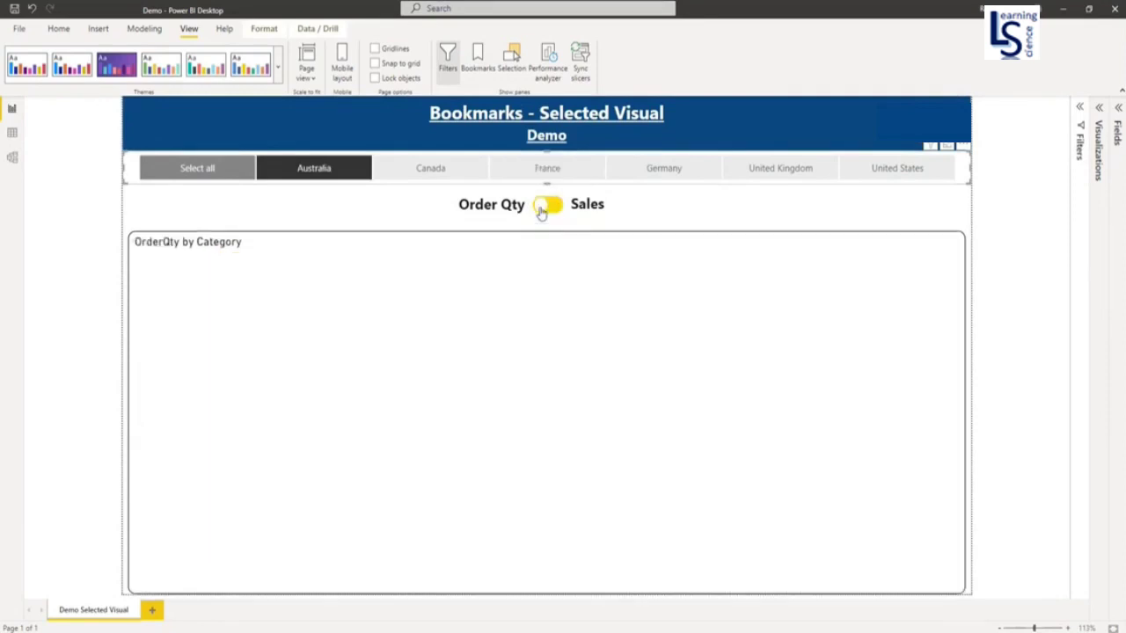